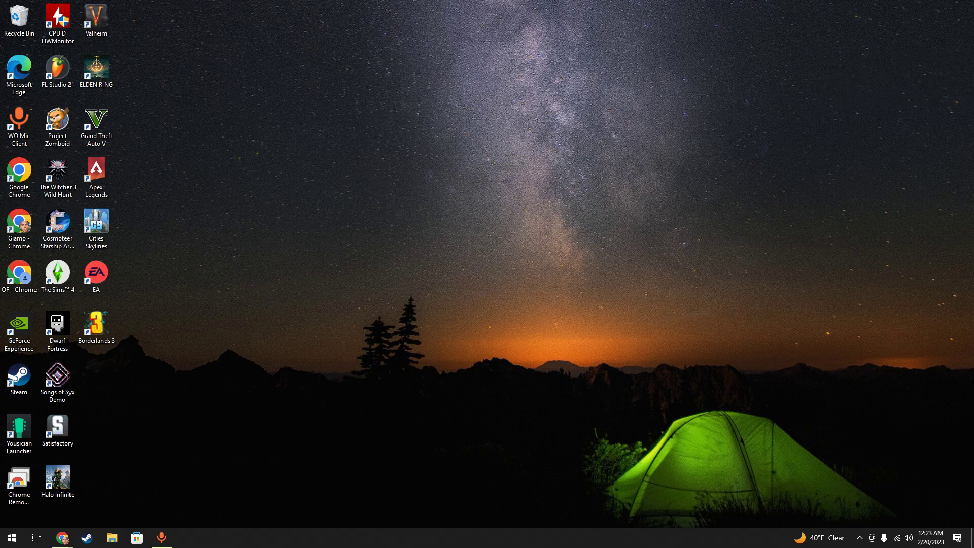
# Bring back the Chrome window with the Circular Labs download page at a smaller size.
pyautogui.click(62, 538)
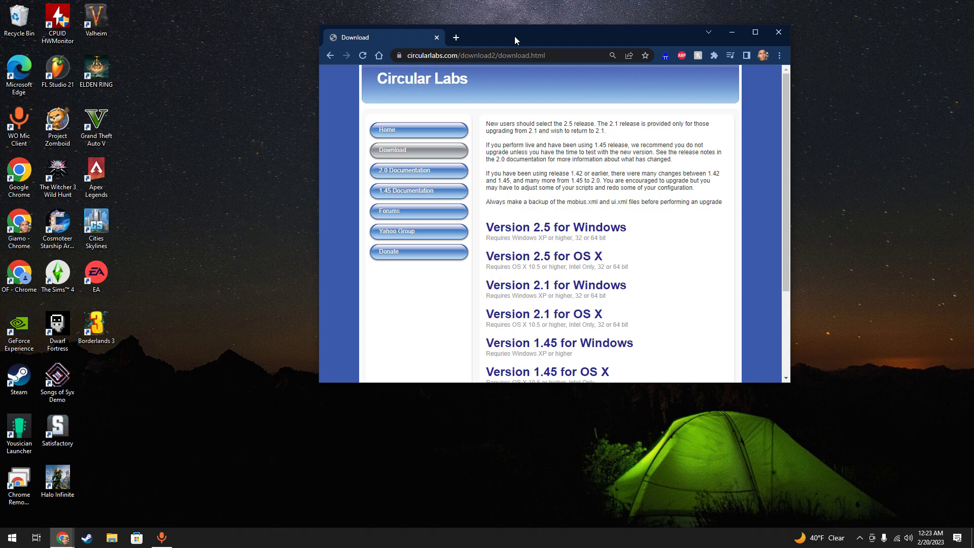
pyautogui.doubleClick(514, 40)
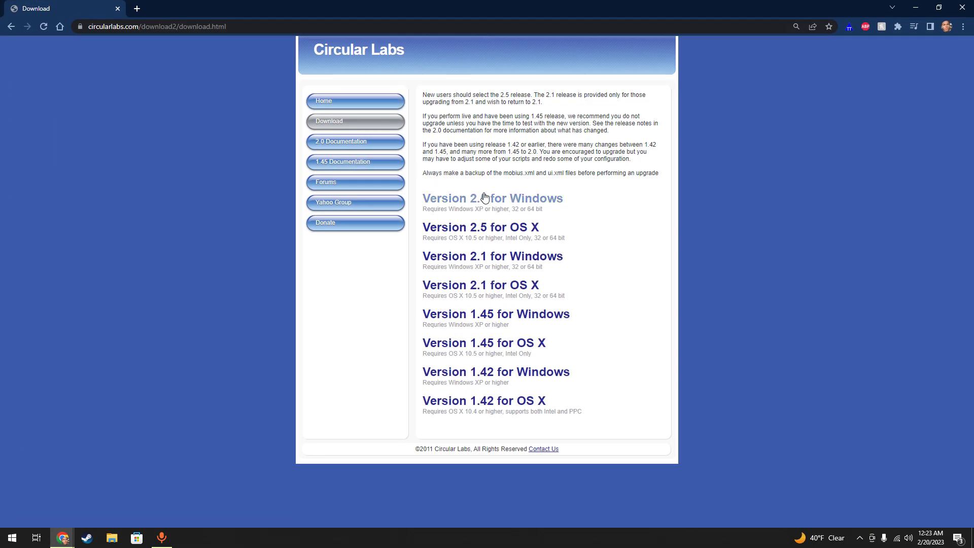
pyautogui.moveTo(375, 8); pyautogui.dragTo(536, 131)
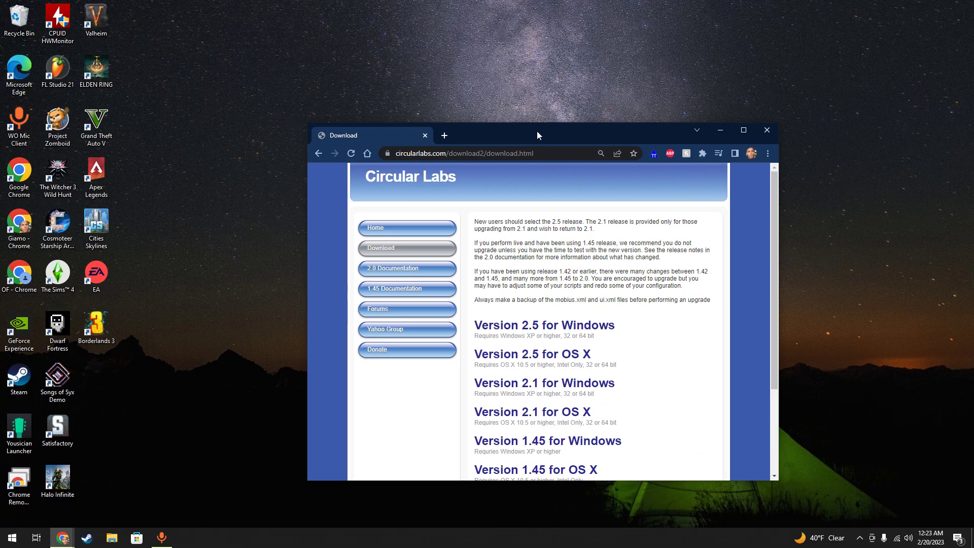
# Search the Start menu for 'mobius' and launch the Mobius 2.4 setup.
pyautogui.click(12, 537)
pyautogui.write('mob')
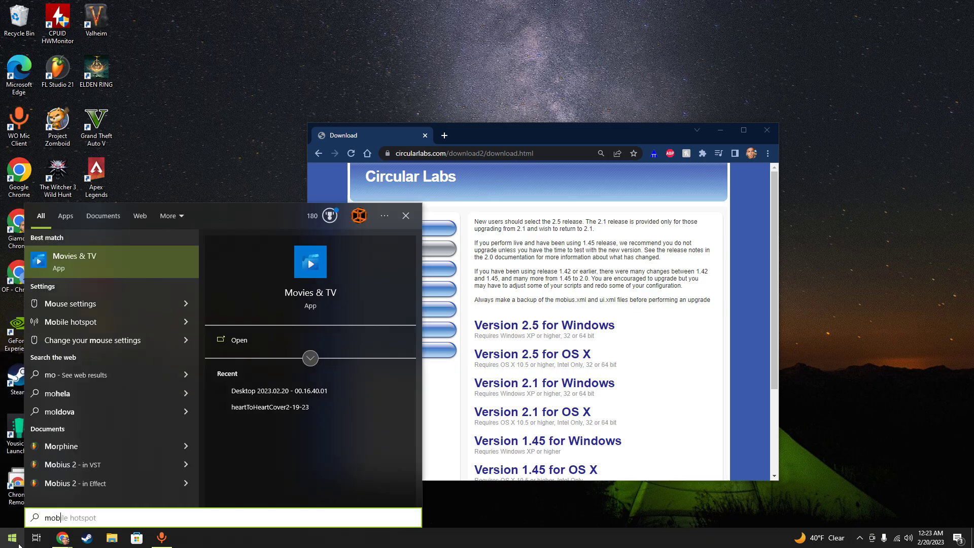
pyautogui.write('ius')
pyautogui.press('Return')
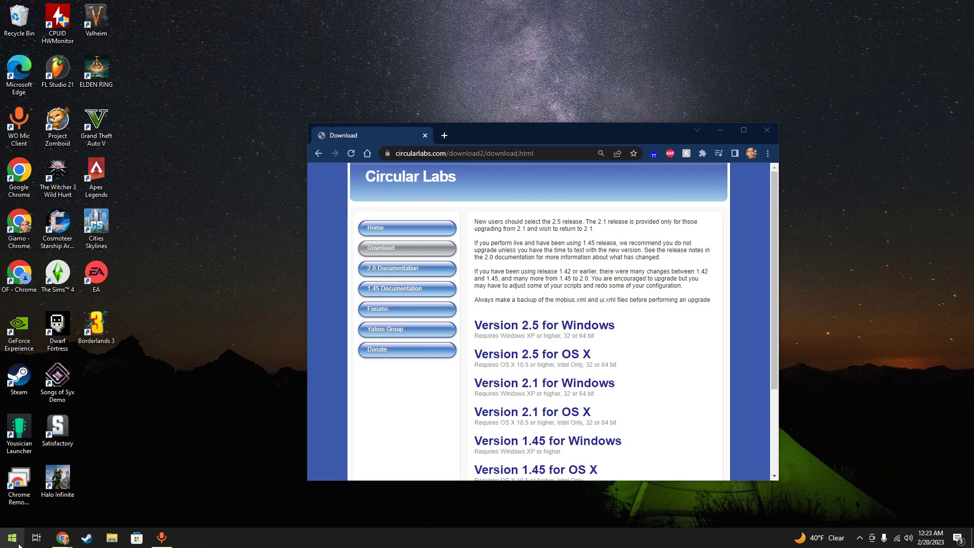
# Approve the UAC prompt, then cancel the Mobius 2.4 setup and confirm with Yes.
pyautogui.click(435, 340)
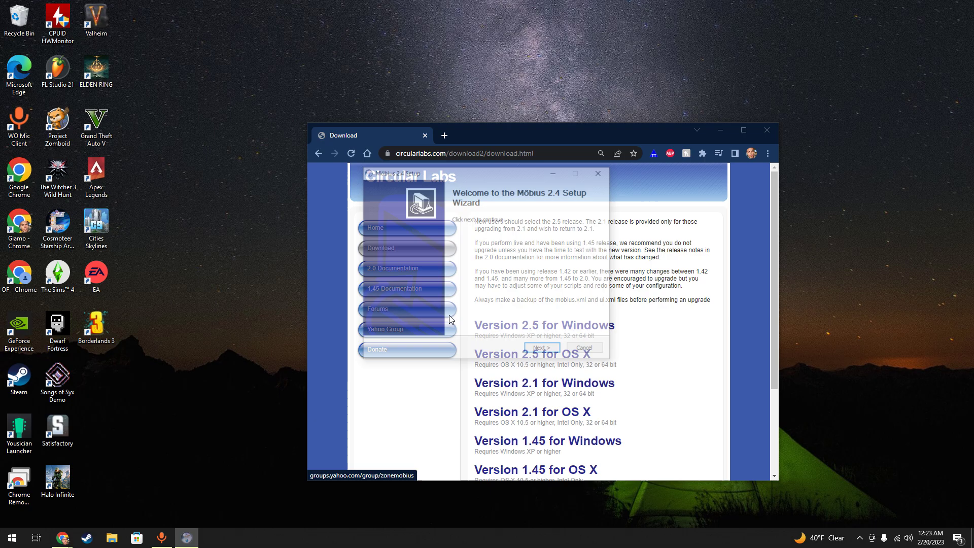
pyautogui.click(595, 348)
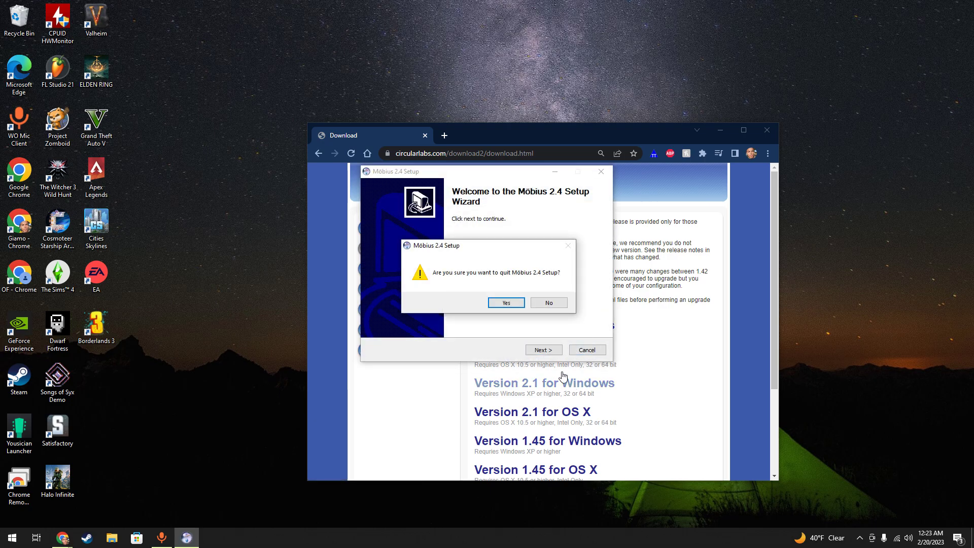
pyautogui.click(521, 310)
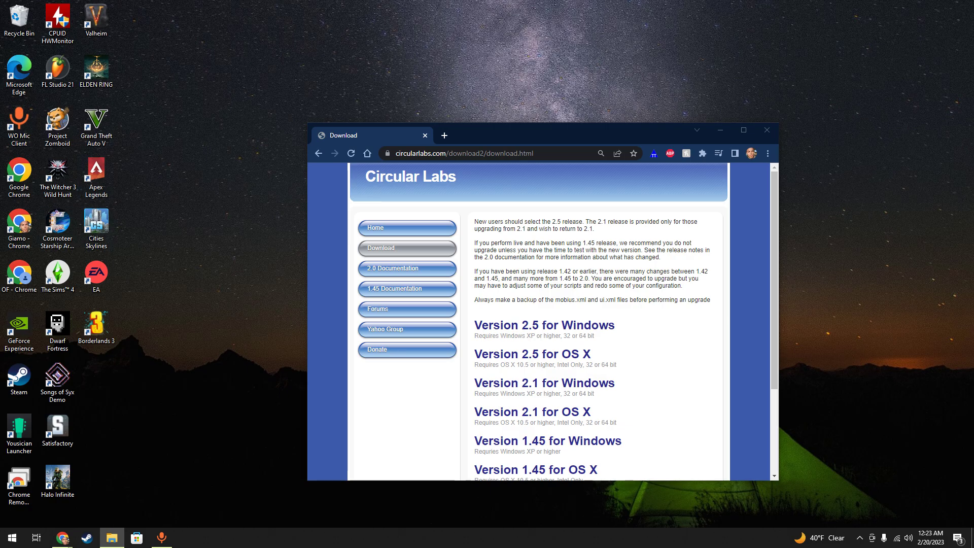
# Launch FL Studio 21, move the browser and Channel rack, and open Options > Manage plugins.
pyautogui.doubleClick(58, 70)
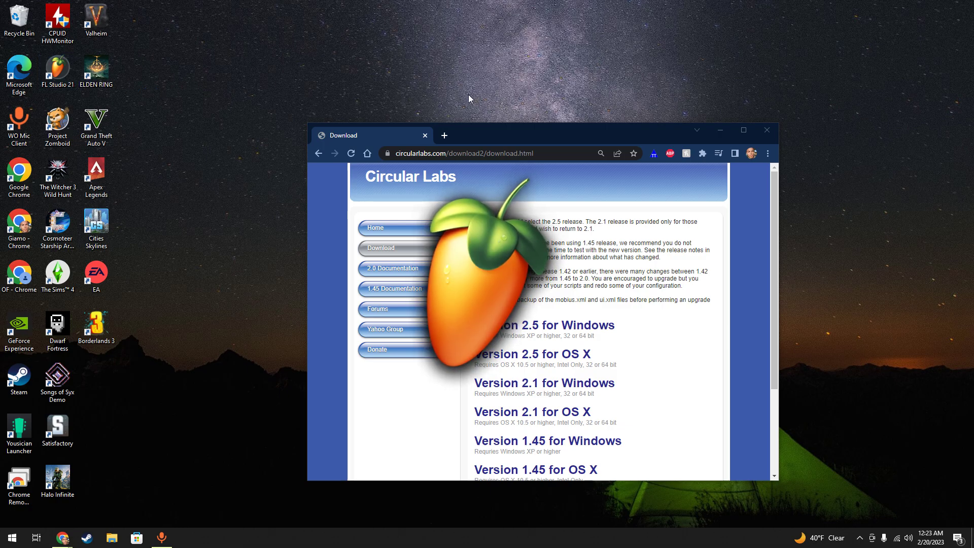
pyautogui.moveTo(571, 130); pyautogui.dragTo(506, 84)
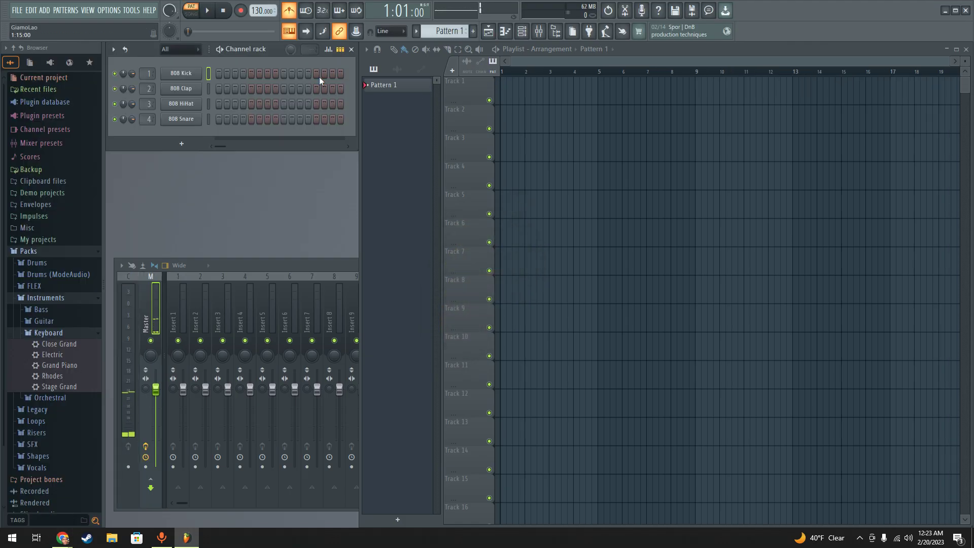
pyautogui.moveTo(141, 51); pyautogui.dragTo(142, 127)
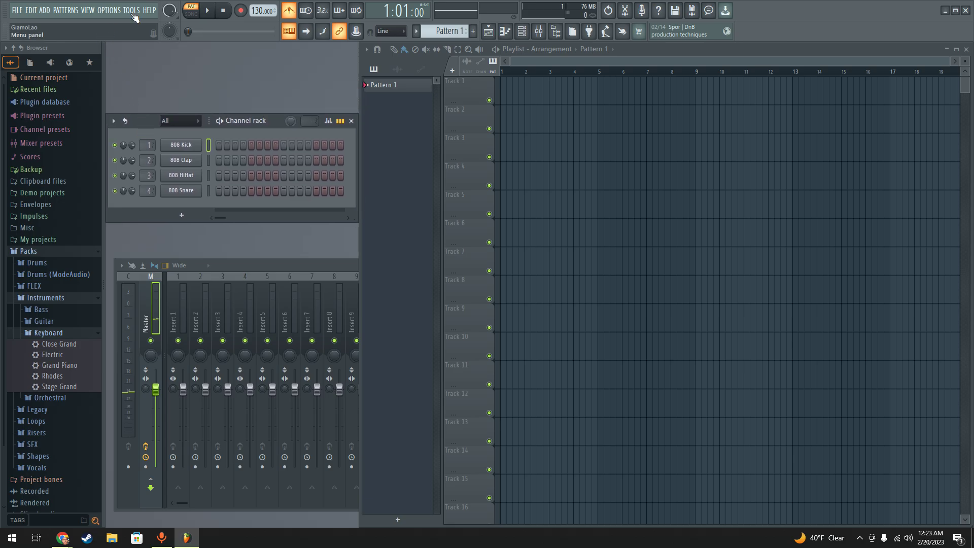
pyautogui.click(109, 10)
pyautogui.click(102, 10)
pyautogui.click(109, 10)
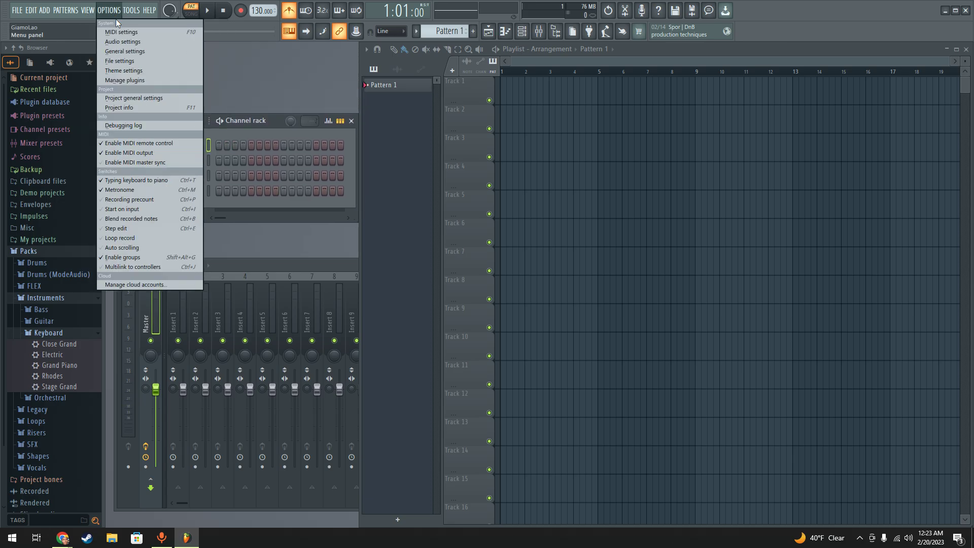
pyautogui.click(147, 79)
# Check the Mobius 2 VST search path and find Mobius 2 (Circular Labs, 32-bit VST).
pyautogui.click(223, 212)
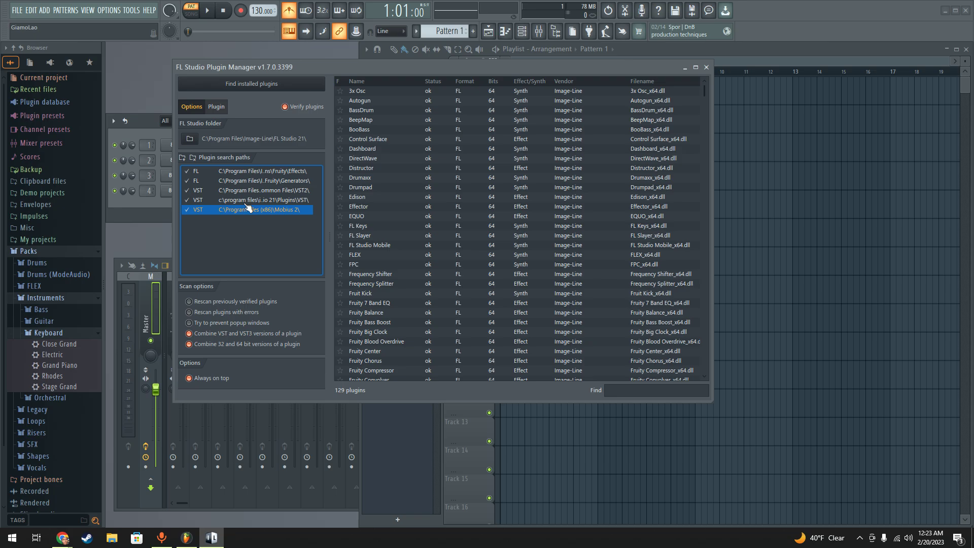
pyautogui.click(182, 157)
pyautogui.moveTo(402, 68); pyautogui.dragTo(528, 212)
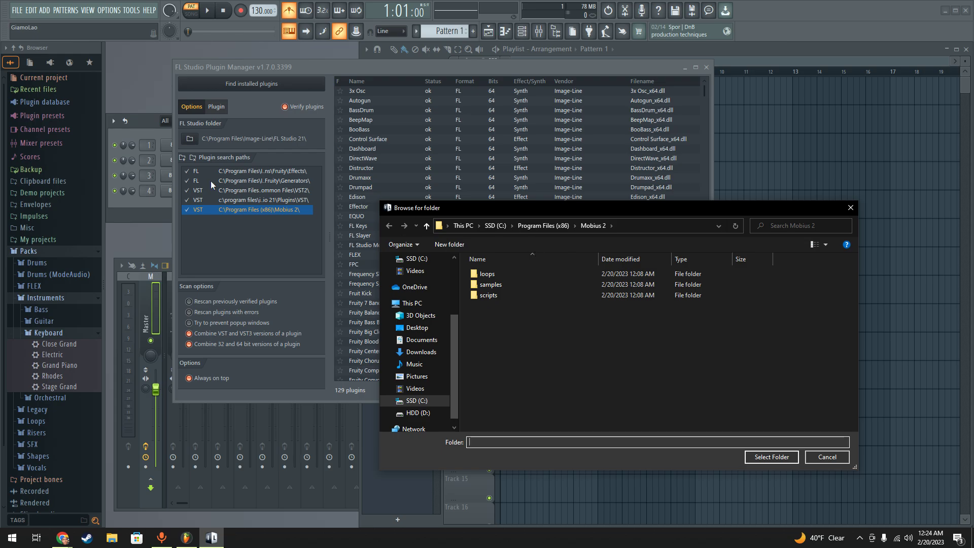
pyautogui.click(281, 239)
pyautogui.click(824, 457)
pyautogui.scroll(-20, 489, 227)
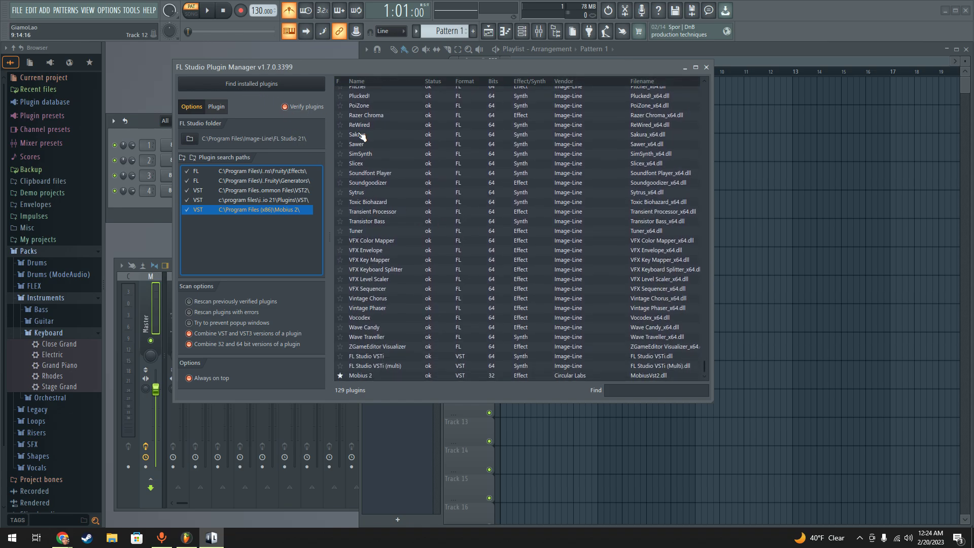
pyautogui.click(381, 376)
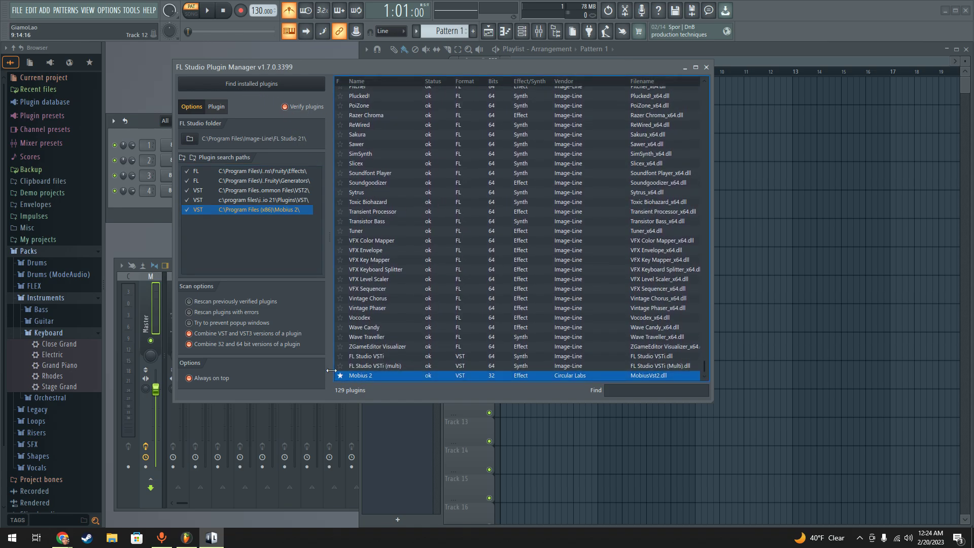
# Close the Plugin Manager and load Mobius 2 into Insert 1's first effect slot.
pyautogui.click(708, 67)
pyautogui.click(180, 298)
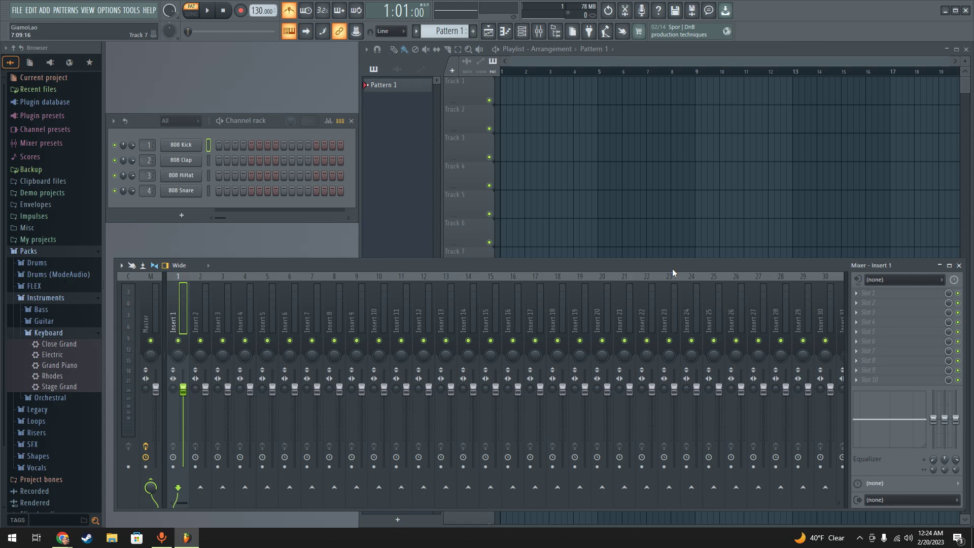
pyautogui.click(869, 292)
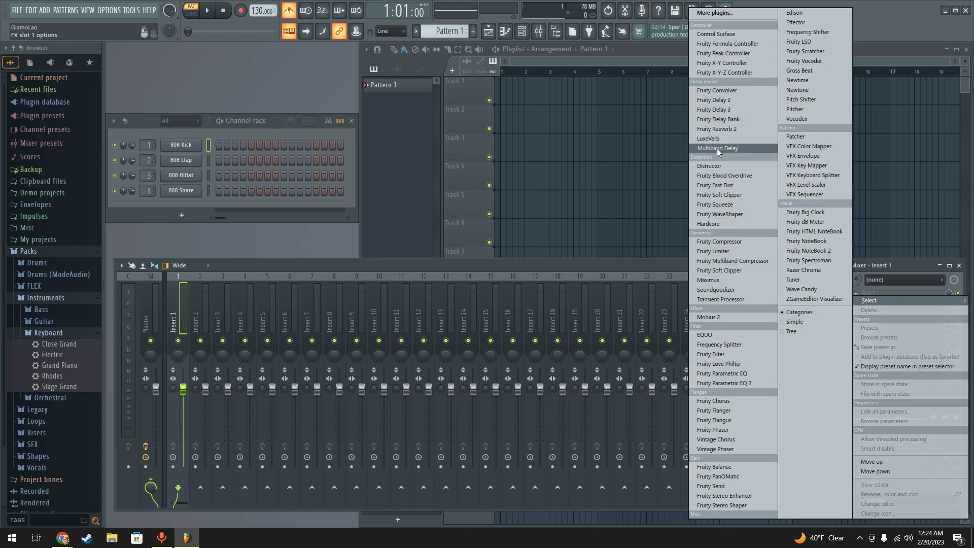
pyautogui.click(723, 316)
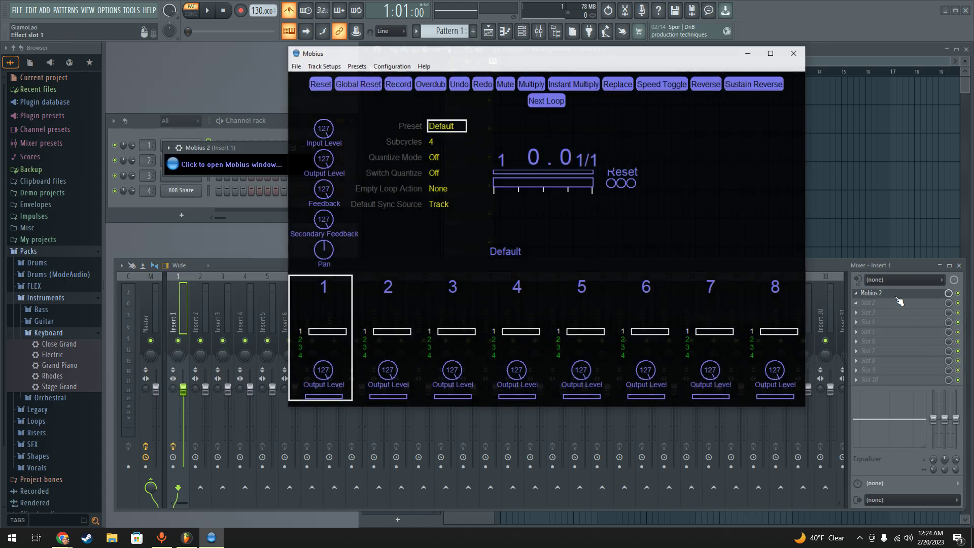
pyautogui.moveTo(594, 56); pyautogui.dragTo(422, 95)
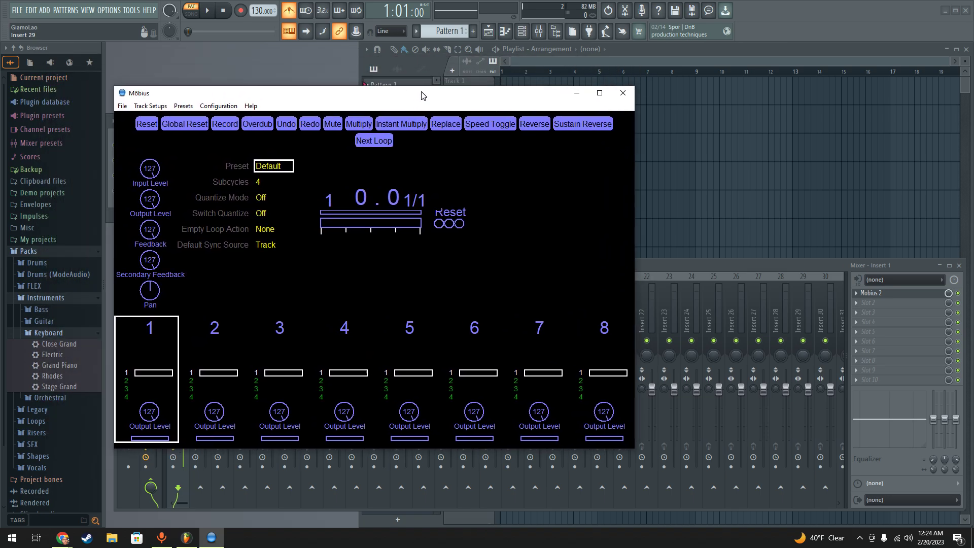
# Test Mobius with the R key: record a loop, play it, then reset it.
pyautogui.press('r')
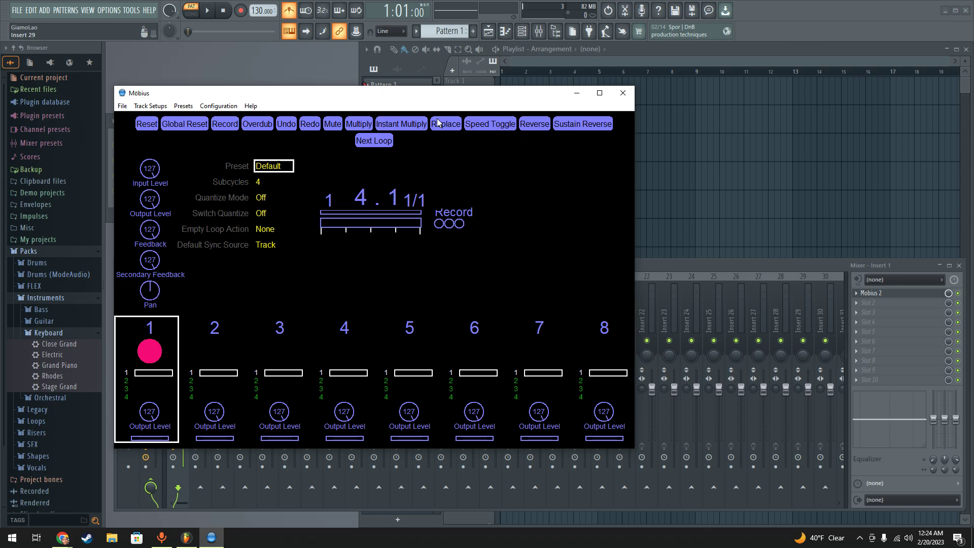
pyautogui.press('r')
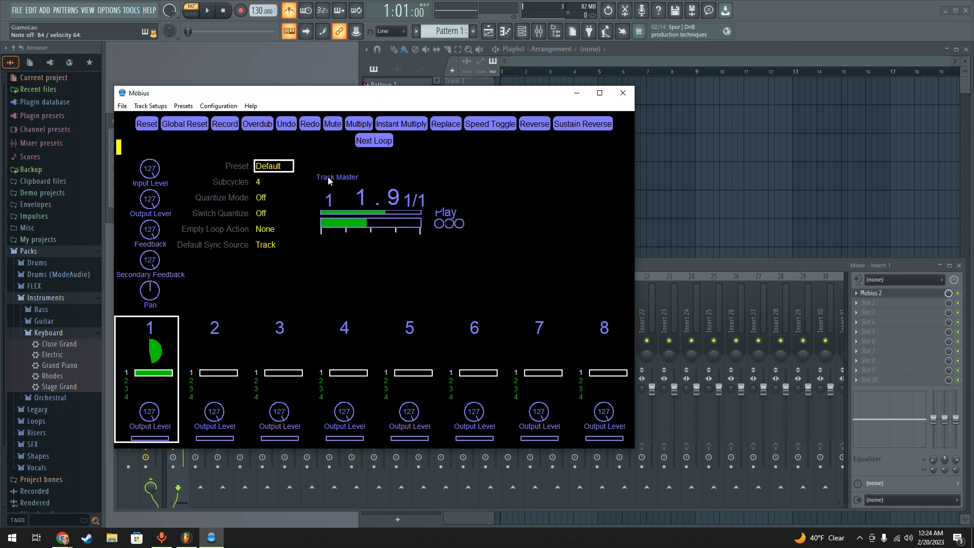
pyautogui.press('r')
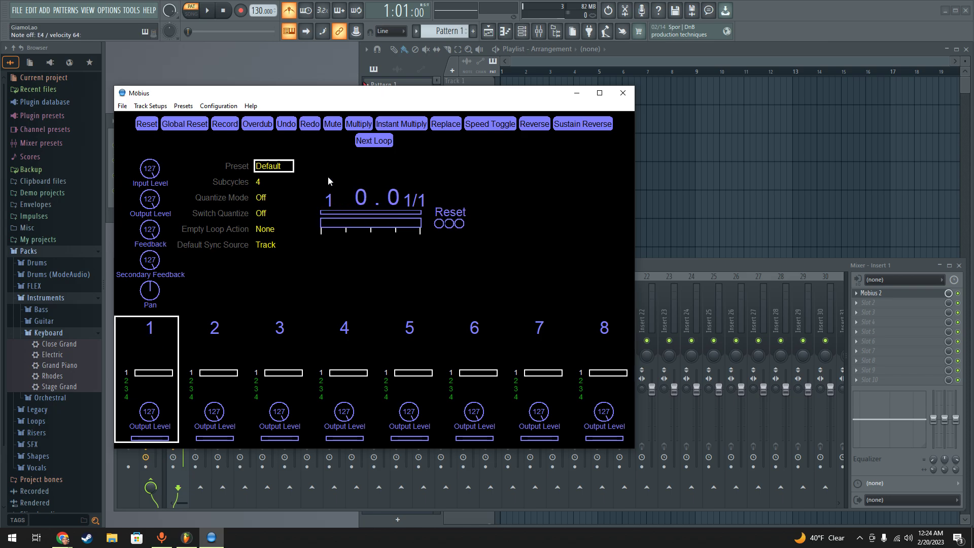
# Add a Grand Piano instrument feeding mixer Insert 2.
pyautogui.click(623, 92)
pyautogui.click(199, 298)
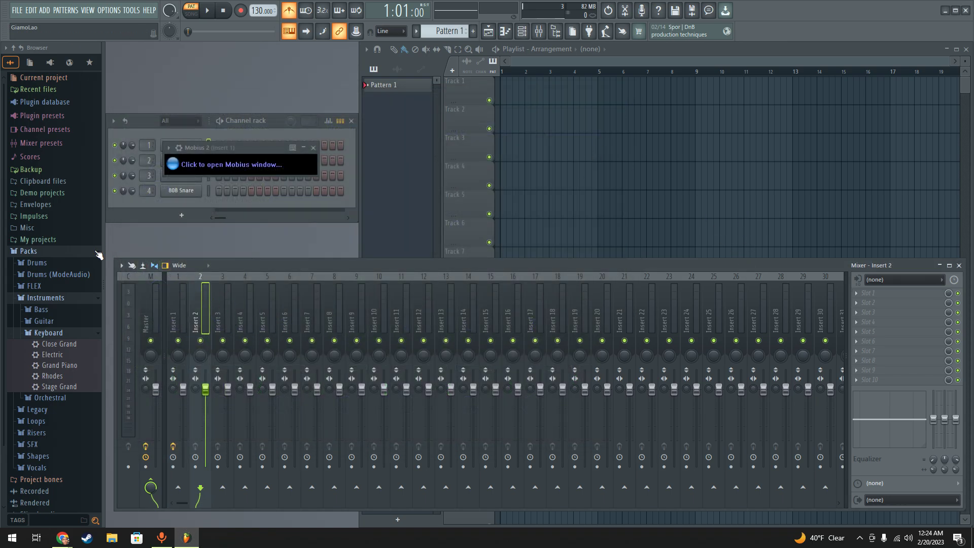
pyautogui.moveTo(60, 368); pyautogui.dragTo(258, 321)
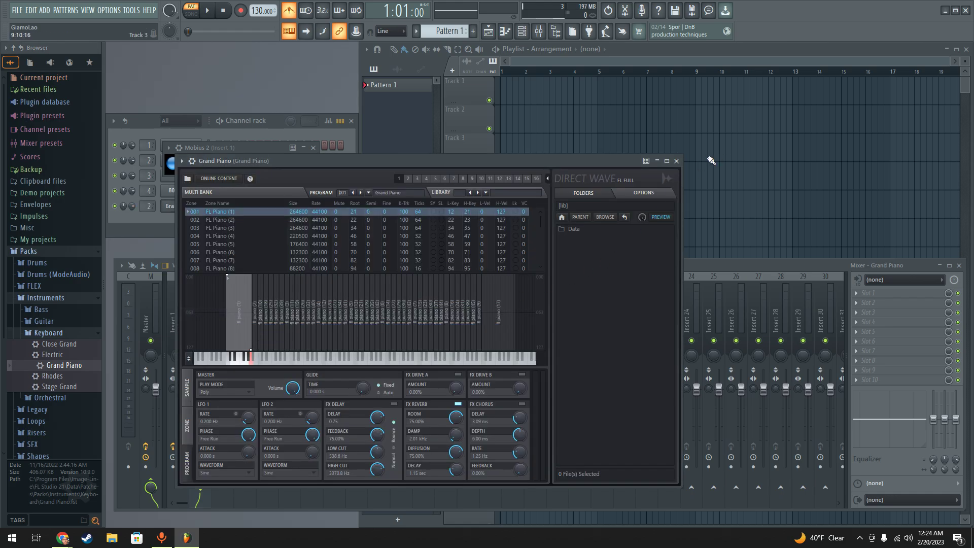
pyautogui.click(678, 157)
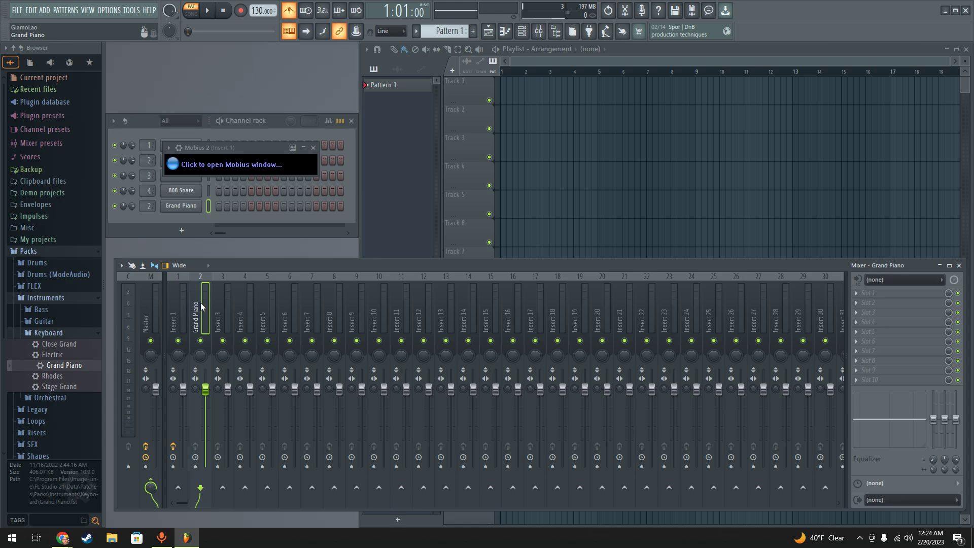
# Rename mixer Insert 1, which holds Mobius 2, to 'MObius'.
pyautogui.click(176, 328)
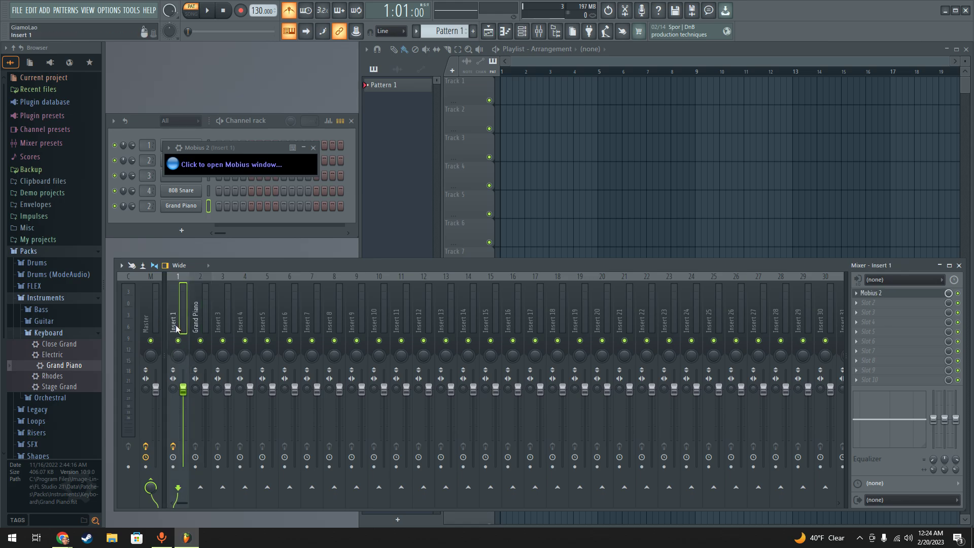
pyautogui.doubleClick(177, 329)
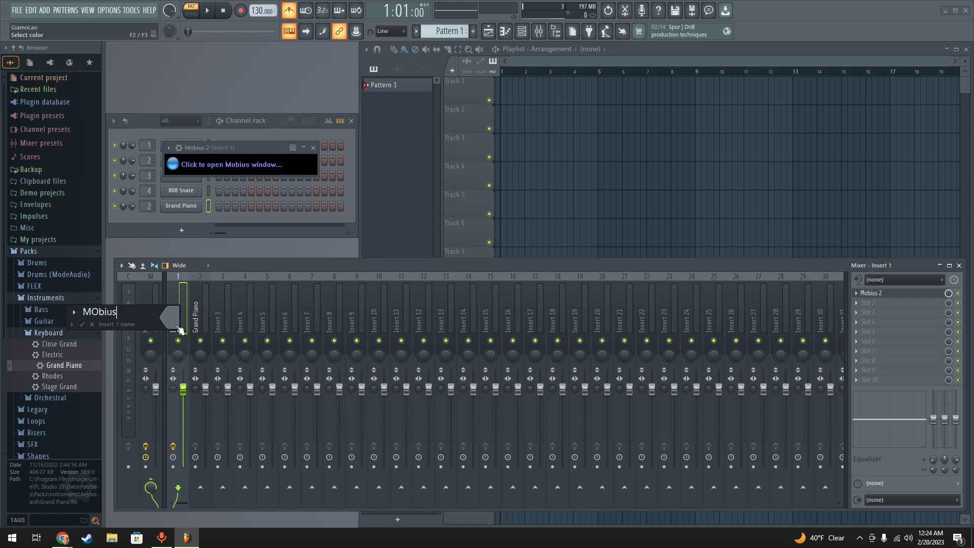
pyautogui.press('Return')
# Route the Grand Piano insert into the MObius insert.
pyautogui.click(196, 327)
pyautogui.click(178, 487)
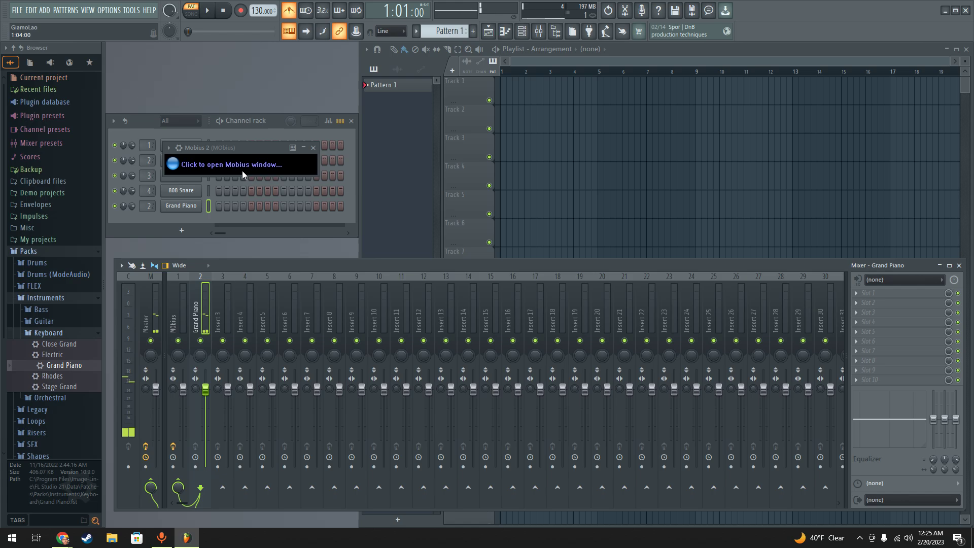
pyautogui.click(178, 305)
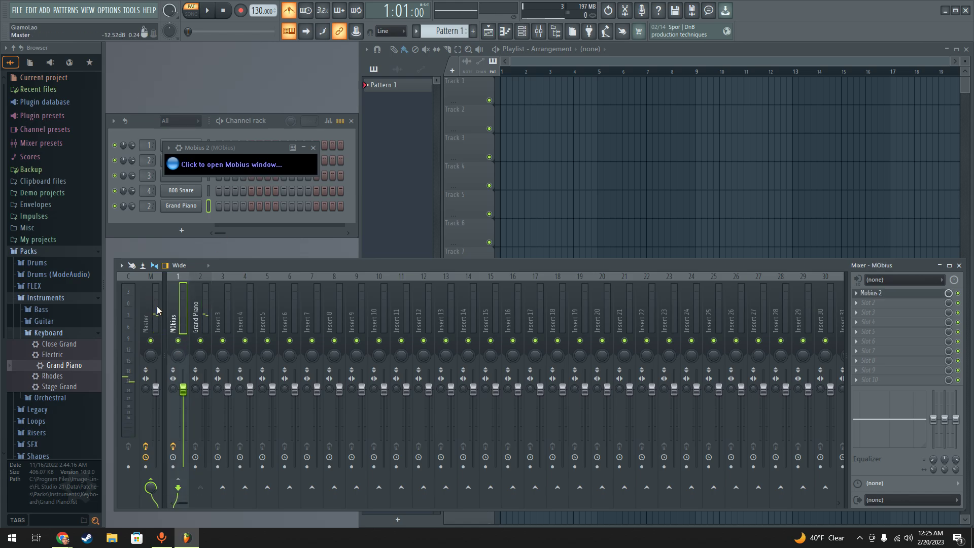
pyautogui.click(196, 307)
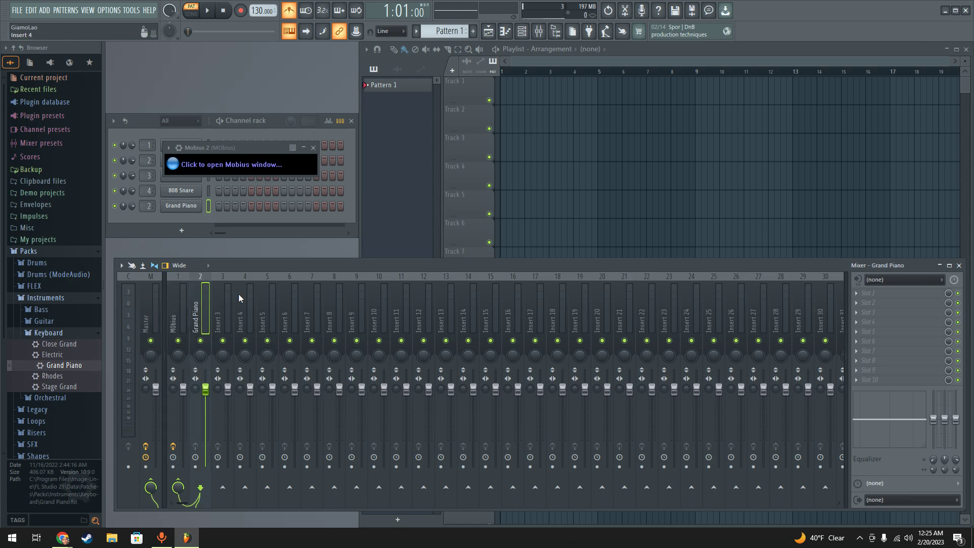
# Set Insert 3's audio input to In 2, answering No to external-input-only.
pyautogui.click(220, 299)
pyautogui.click(893, 282)
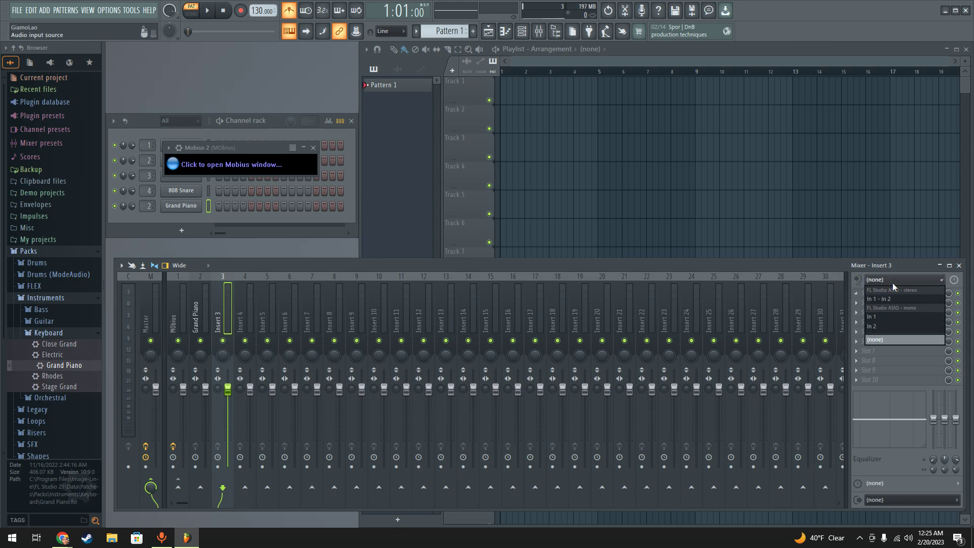
pyautogui.click(878, 326)
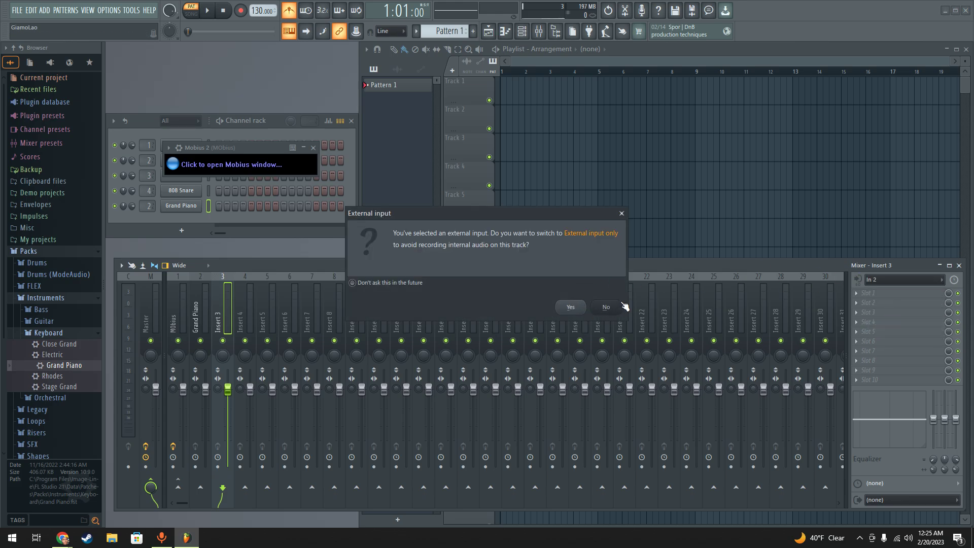
pyautogui.click(623, 304)
pyautogui.click(888, 281)
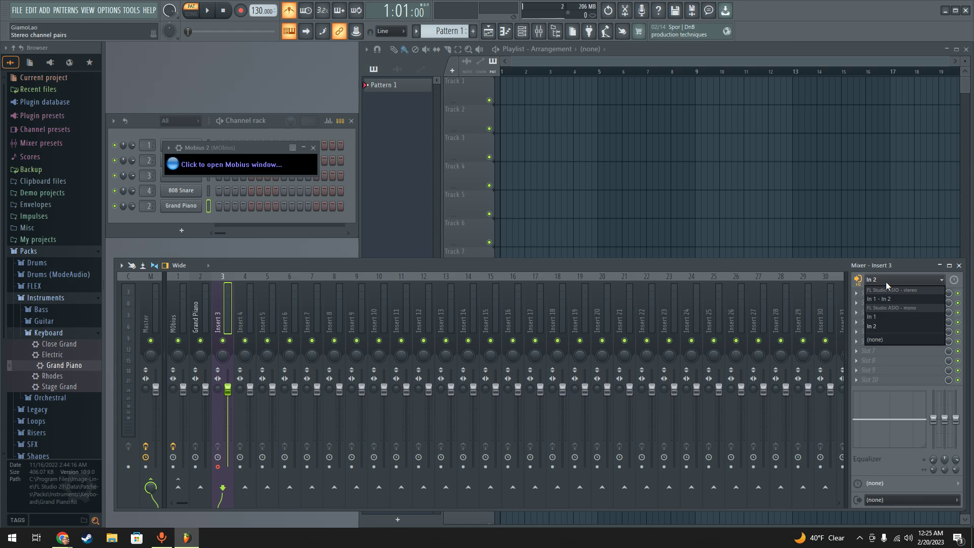
pyautogui.click(885, 284)
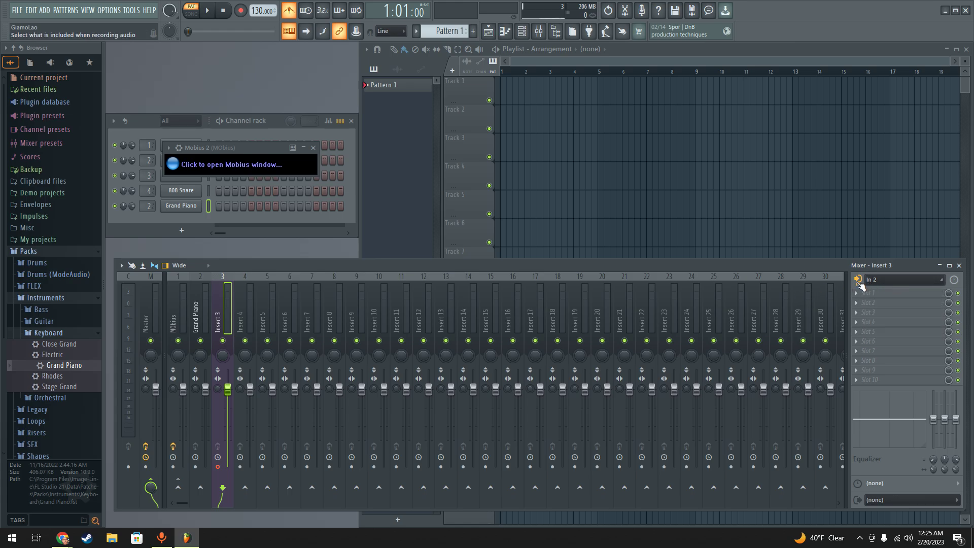
pyautogui.click(881, 278)
pyautogui.click(891, 283)
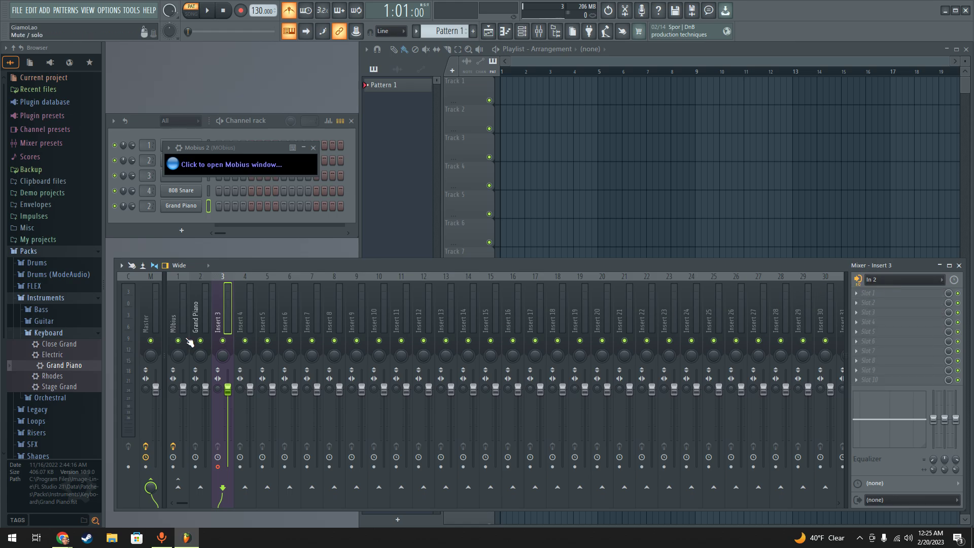
# Route Insert 3 into the MObius insert, then select the Master insert.
pyautogui.click(178, 487)
pyautogui.click(201, 311)
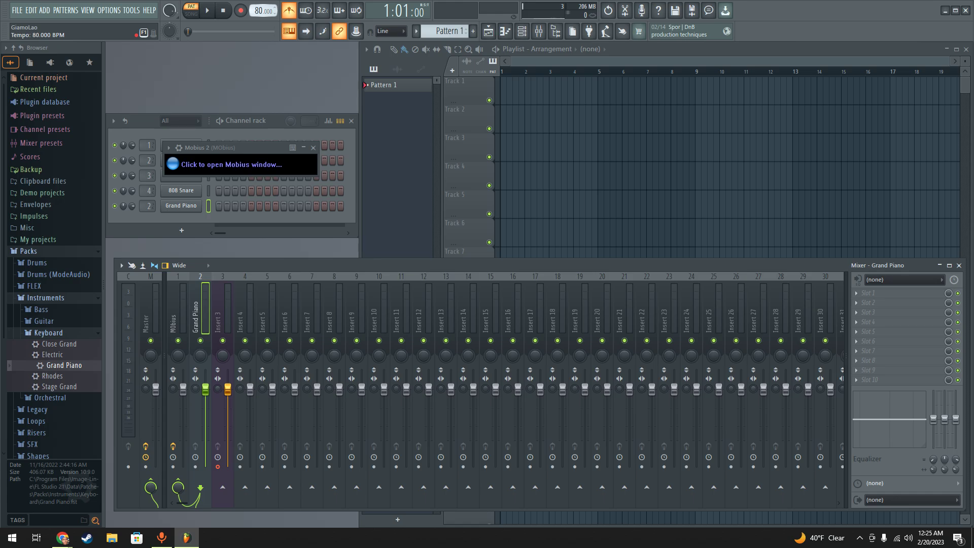
pyautogui.click(146, 297)
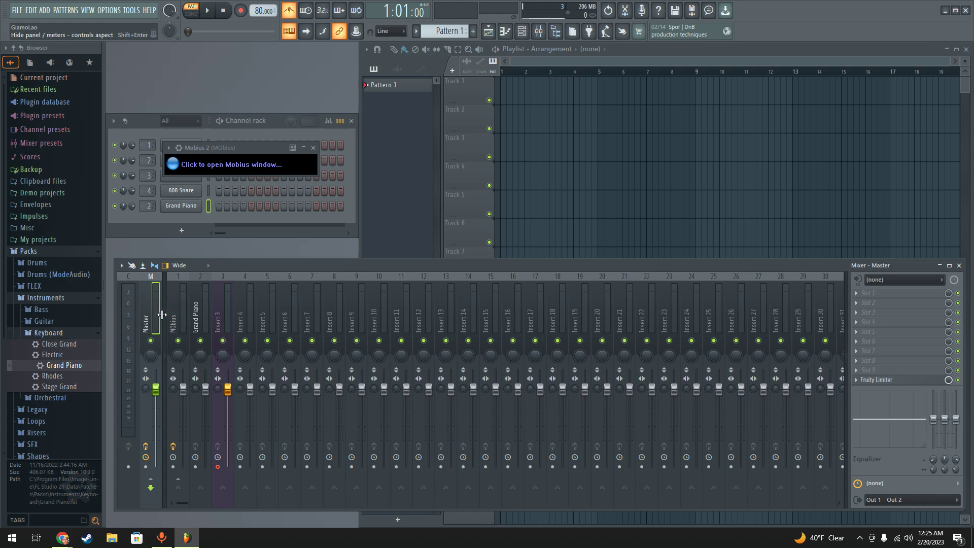
# Open the Mobius looper window, reposition it, and start song playback.
pyautogui.click(264, 168)
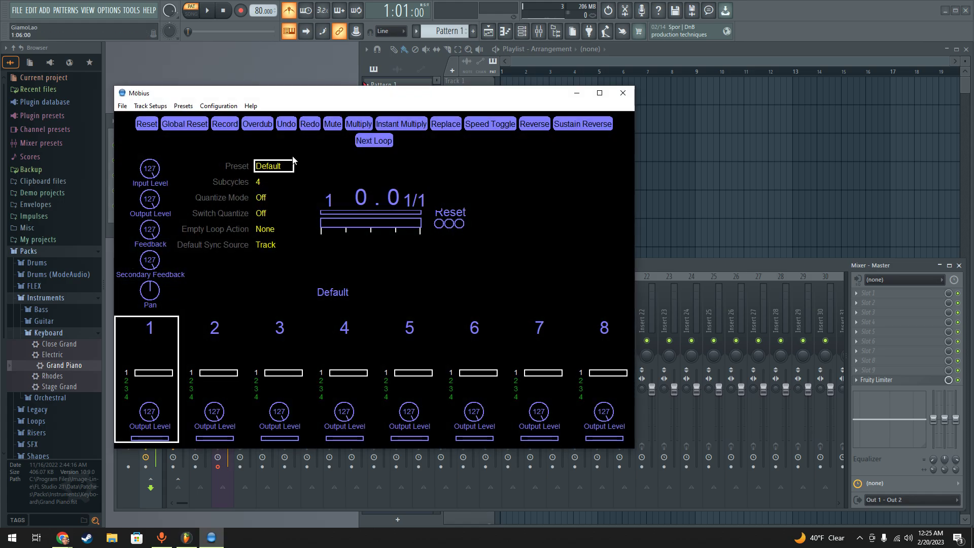
pyautogui.moveTo(429, 110); pyautogui.dragTo(644, 88)
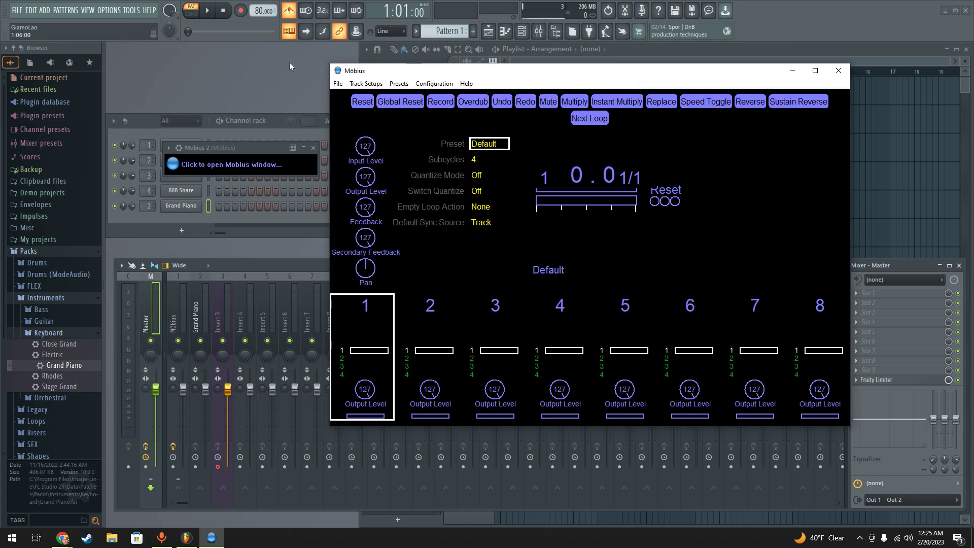
pyautogui.click(209, 11)
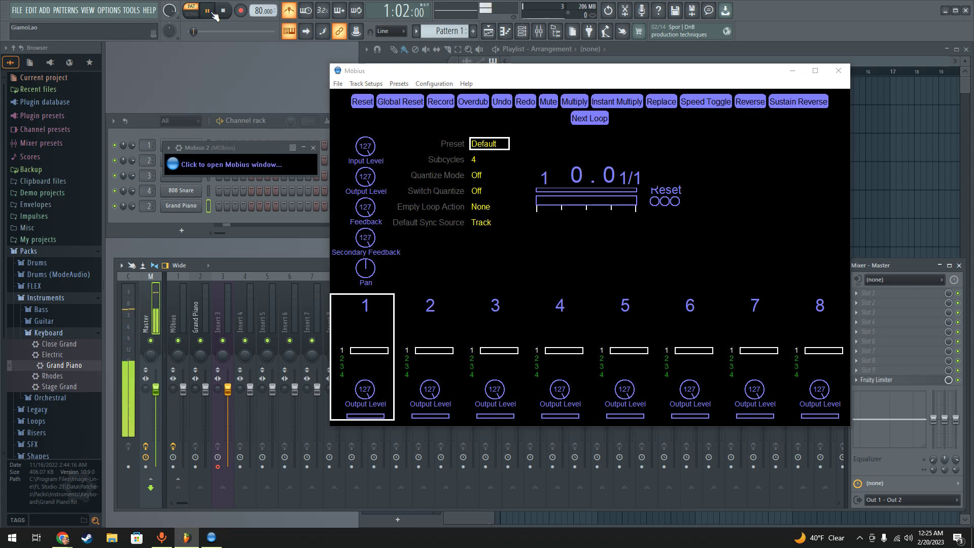
pyautogui.click(481, 293)
# Record a loop on Mobius track 8, then switch to track 1.
pyautogui.press('8')
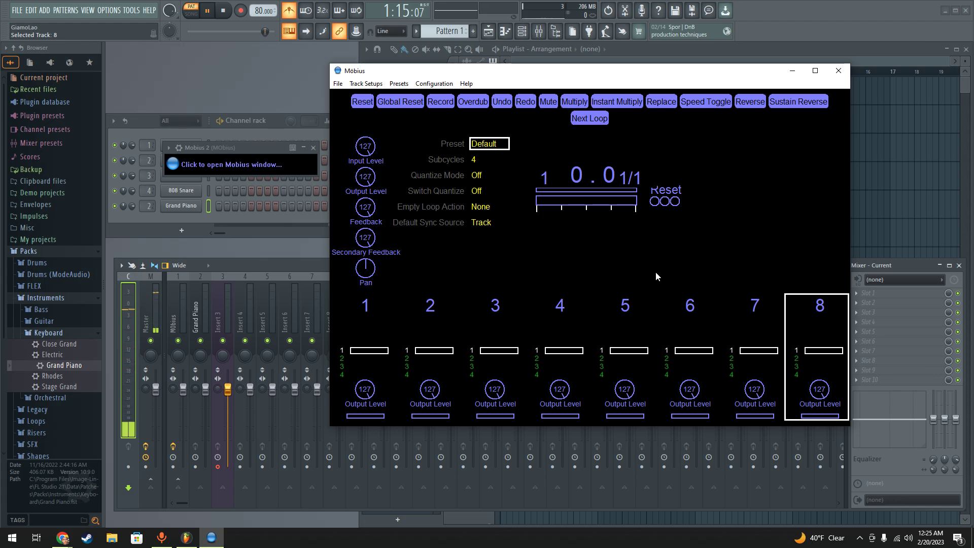
pyautogui.press('r')
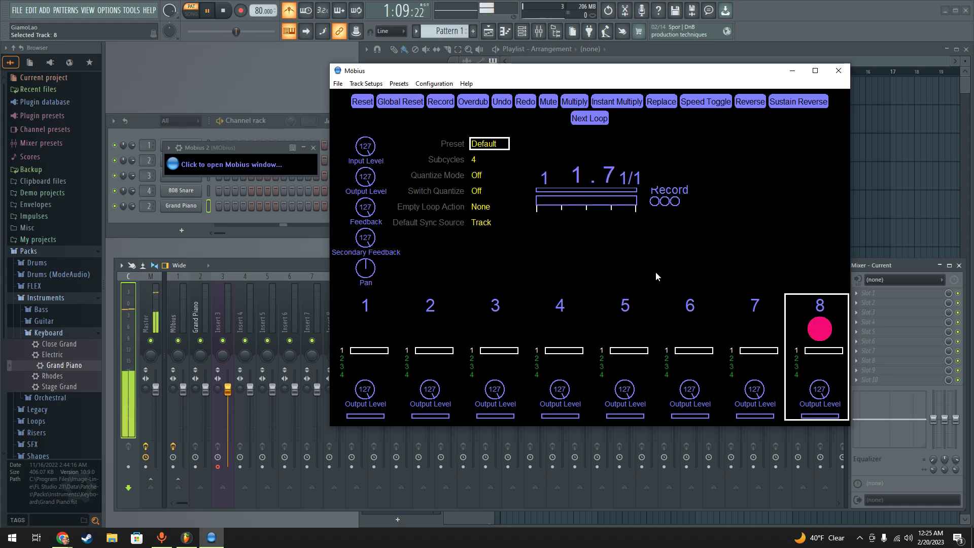
pyautogui.press('r')
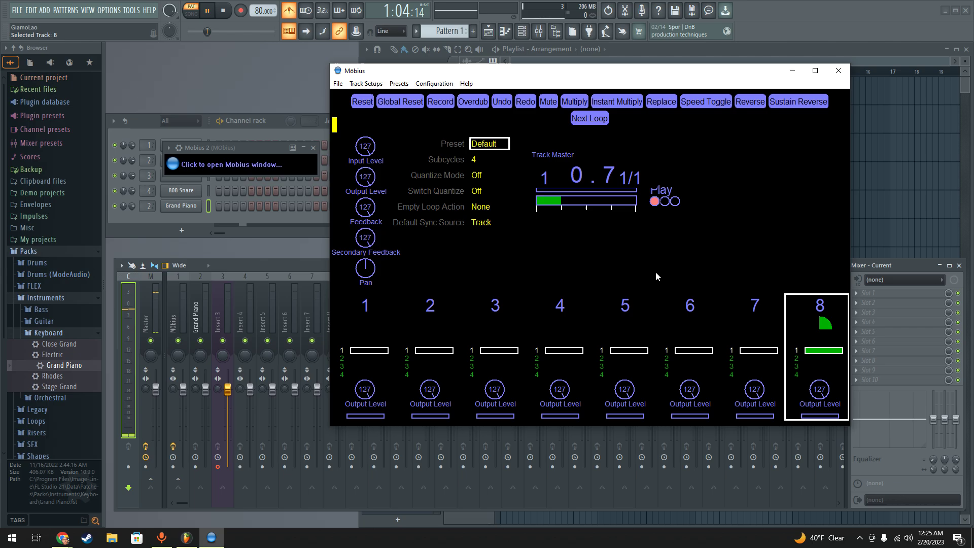
pyautogui.press('1')
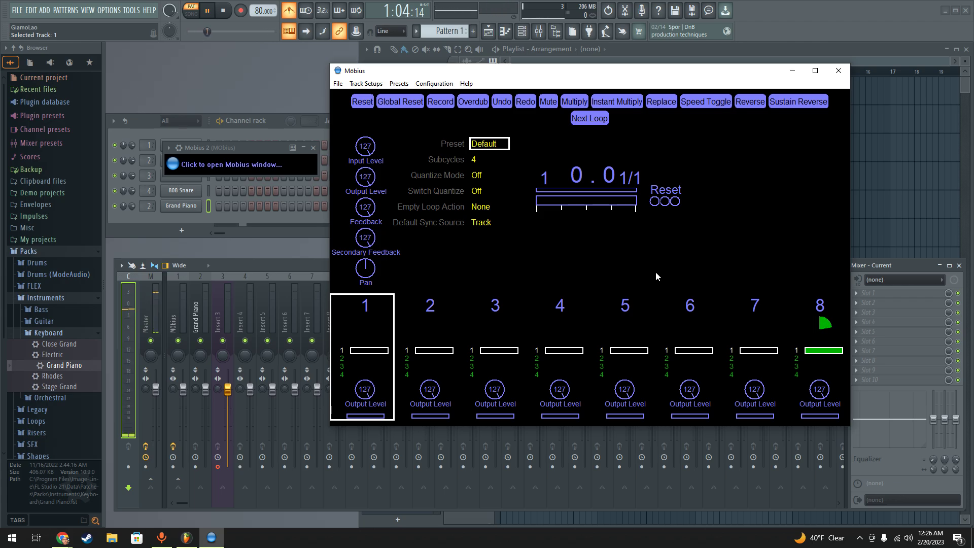
# Start recording on Mobius track 1, then switch to track 2 and start recording there.
pyautogui.press('r')
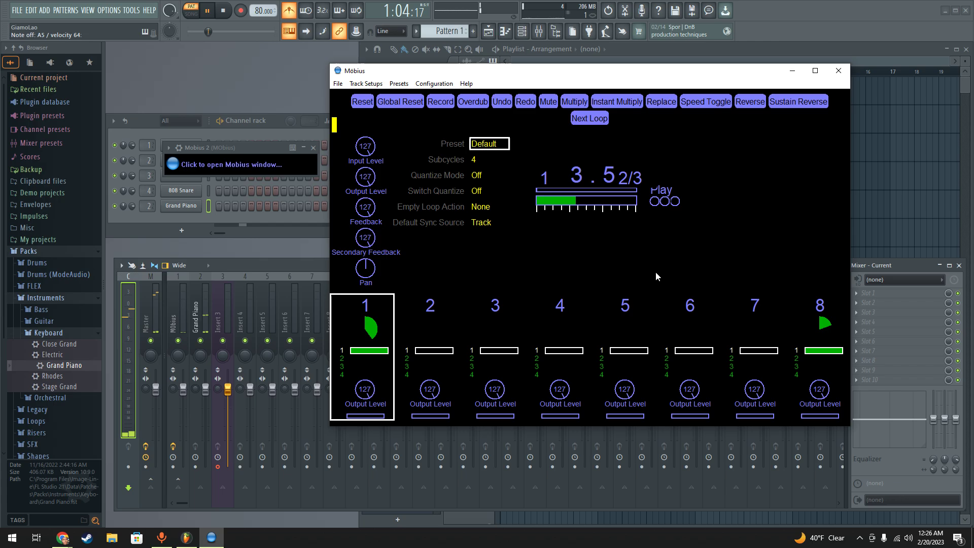
pyautogui.press('2')
pyautogui.press('3')
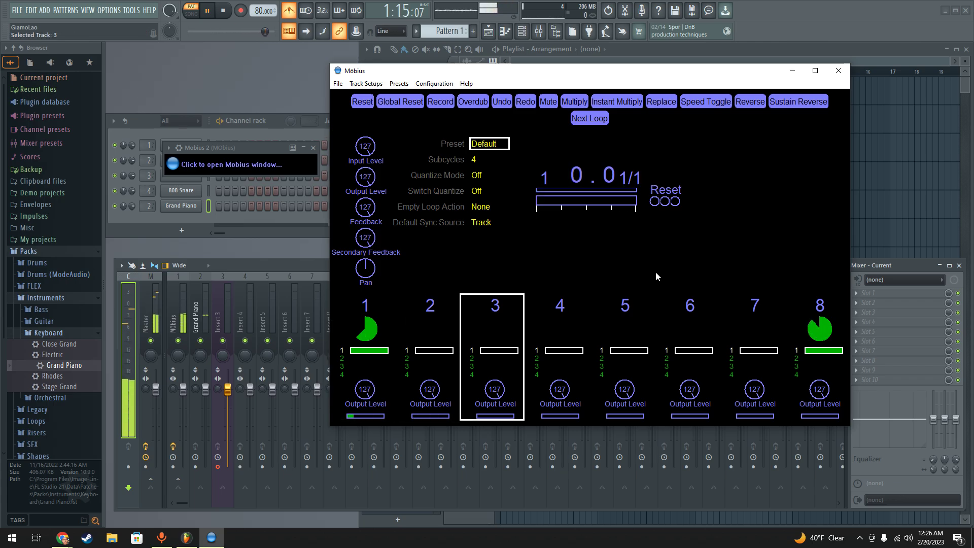
pyautogui.press('2')
pyautogui.press('r')
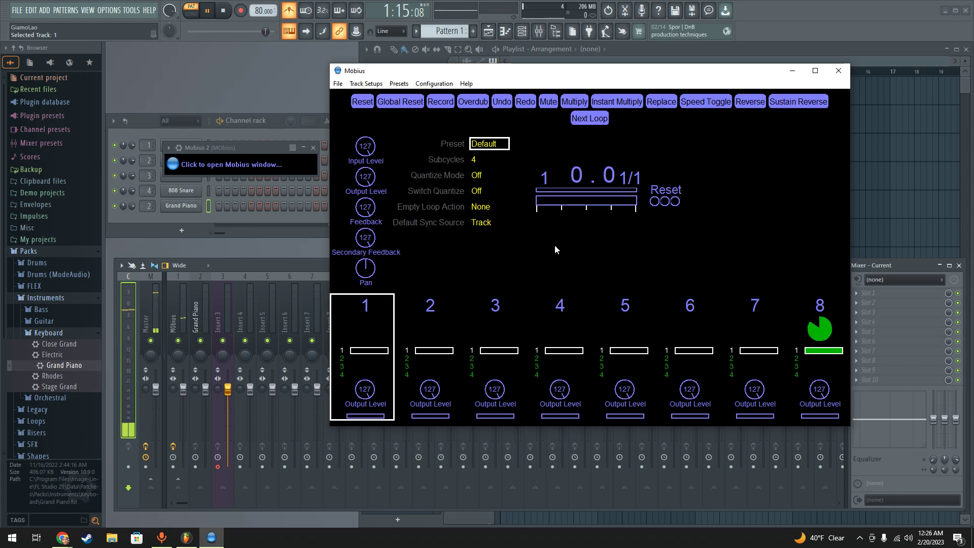
# Stop playback and click through the Master, Insert 4, Grand Piano and MObius inserts.
pyautogui.click(227, 14)
pyautogui.click(226, 14)
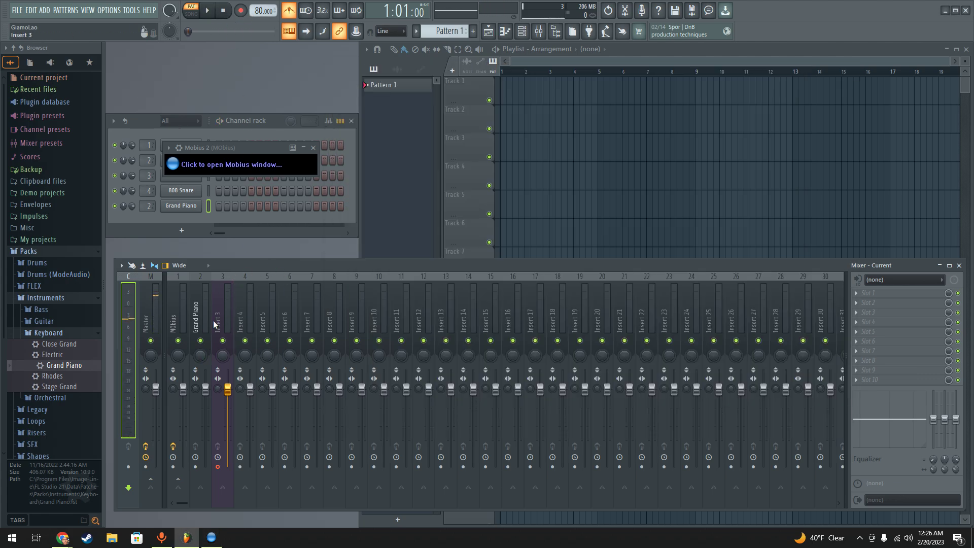
pyautogui.click(148, 306)
pyautogui.click(241, 296)
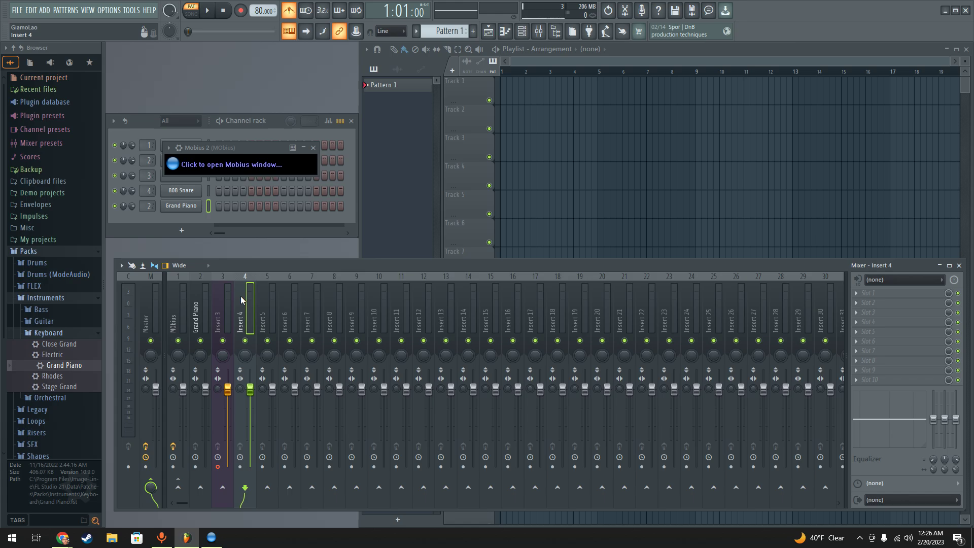
pyautogui.click(200, 309)
pyautogui.click(183, 316)
pyautogui.click(196, 310)
# Put the mixer back over the playlist and review the MObius, Grand Piano and Insert 3 strips.
pyautogui.click(419, 110)
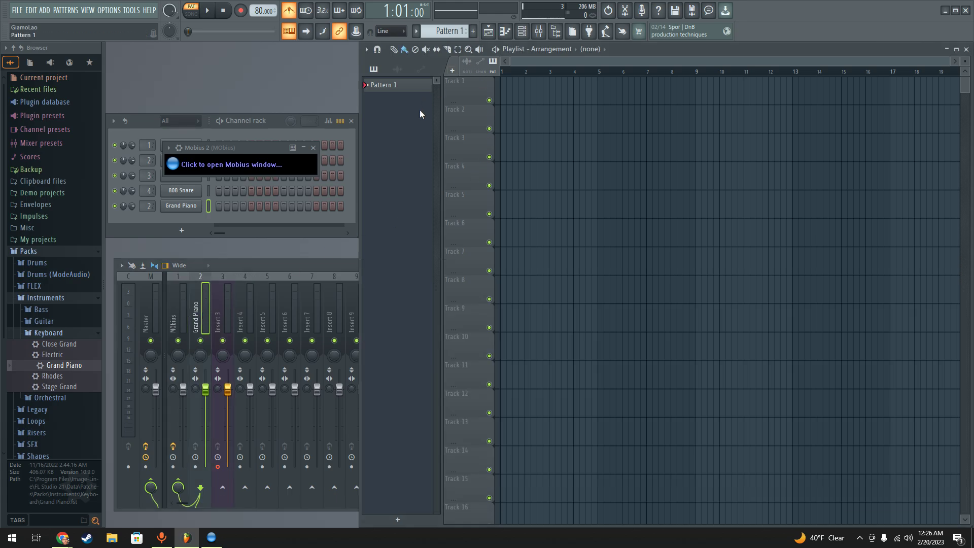
pyautogui.click(303, 266)
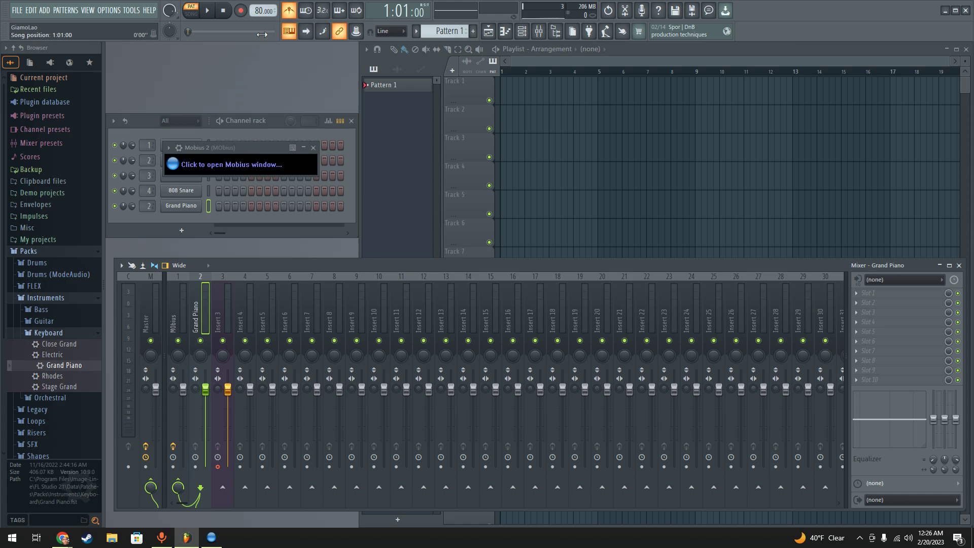
pyautogui.moveTo(482, 263); pyautogui.dragTo(470, 241)
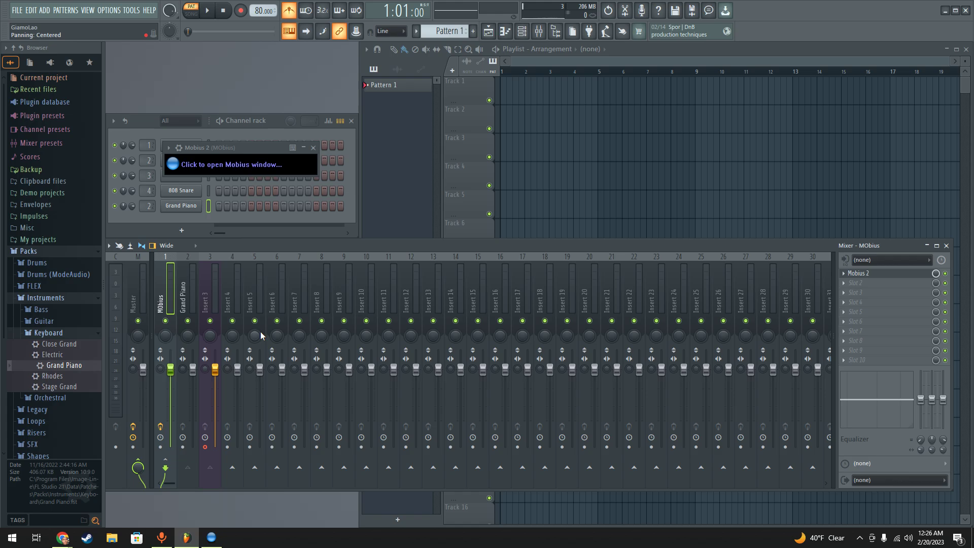
pyautogui.click(163, 313)
pyautogui.click(186, 285)
pyautogui.click(213, 283)
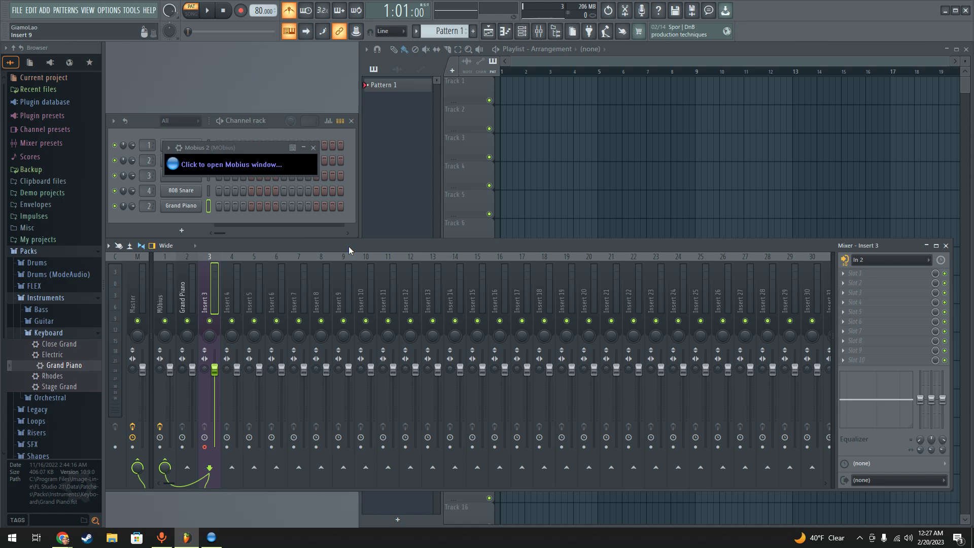
pyautogui.moveTo(349, 245); pyautogui.dragTo(353, 276)
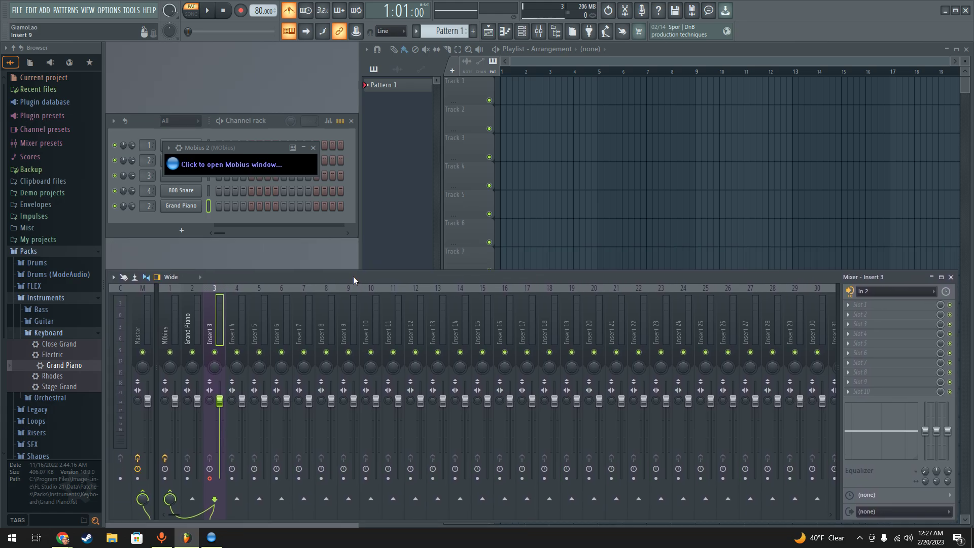
pyautogui.click(190, 309)
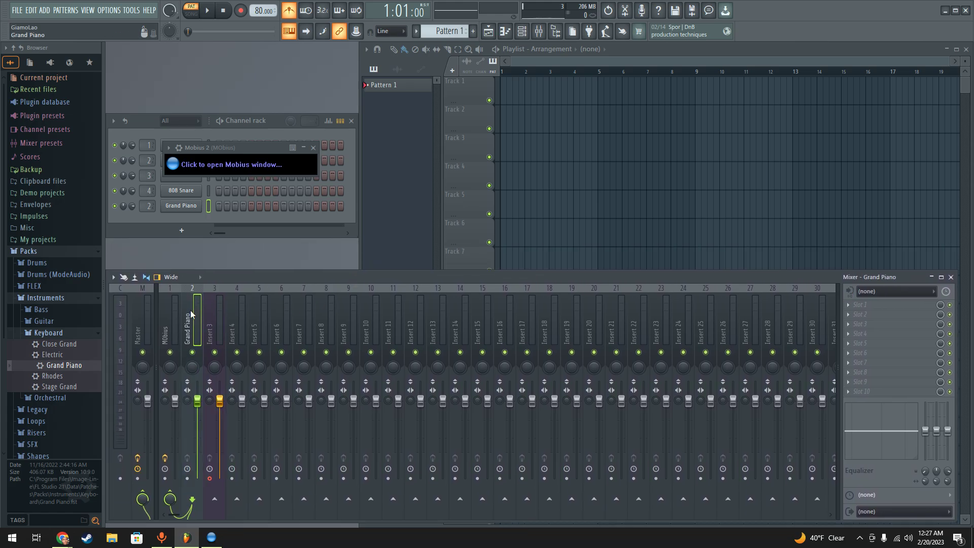
pyautogui.click(160, 316)
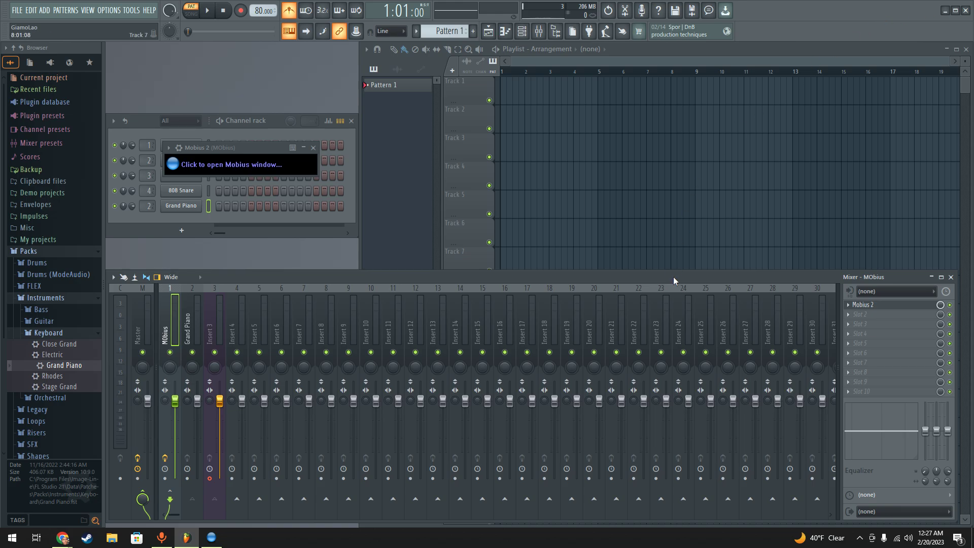
pyautogui.moveTo(674, 276); pyautogui.dragTo(668, 126)
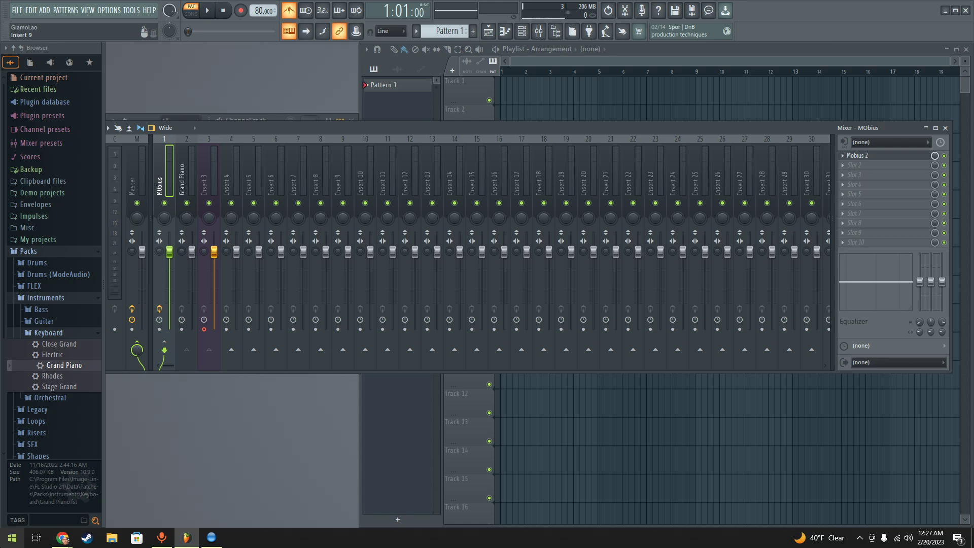